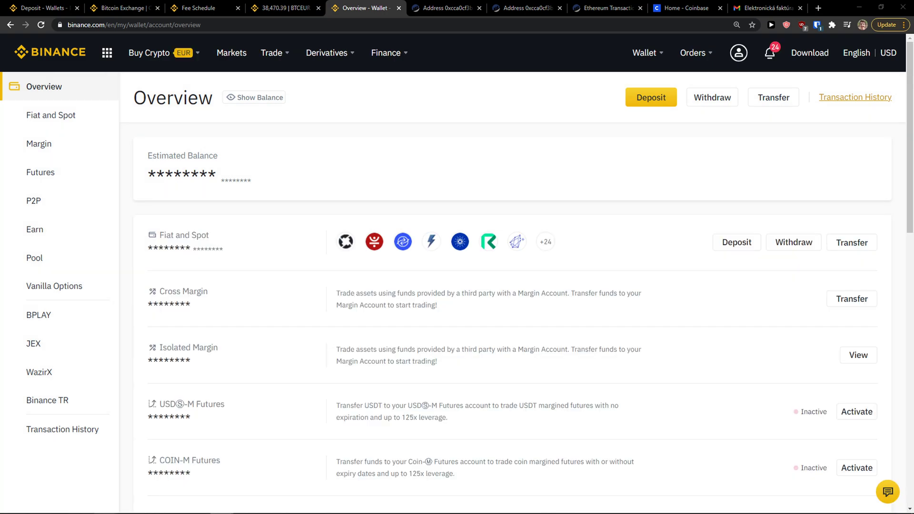
Step: Start a Binance crypto deposit with Bitcoin kept as the coin and copy its BTC address
click(656, 97)
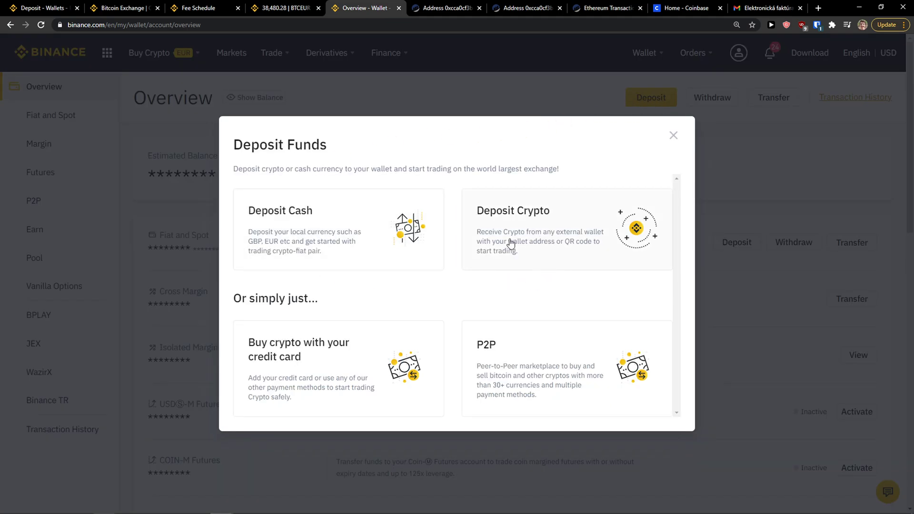
click(534, 242)
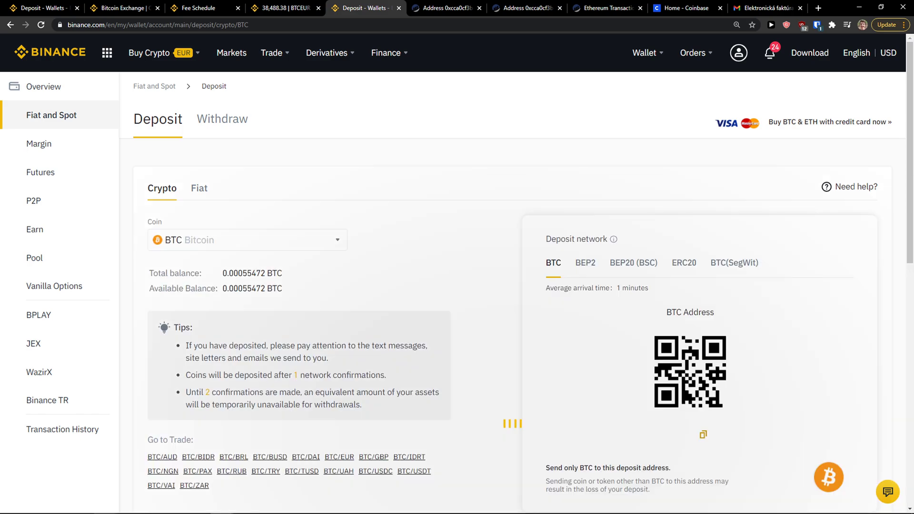
click(242, 243)
scroll(242, 304, down, 2)
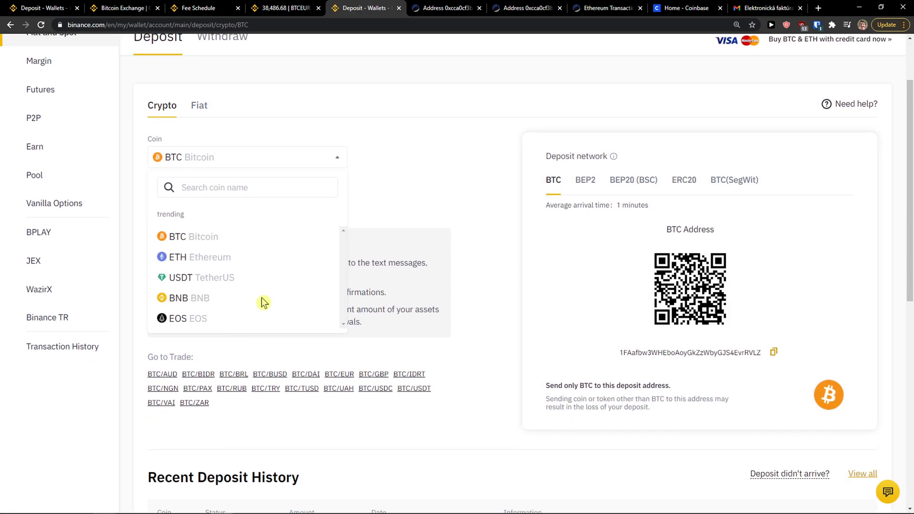
scroll(230, 309, up, 2)
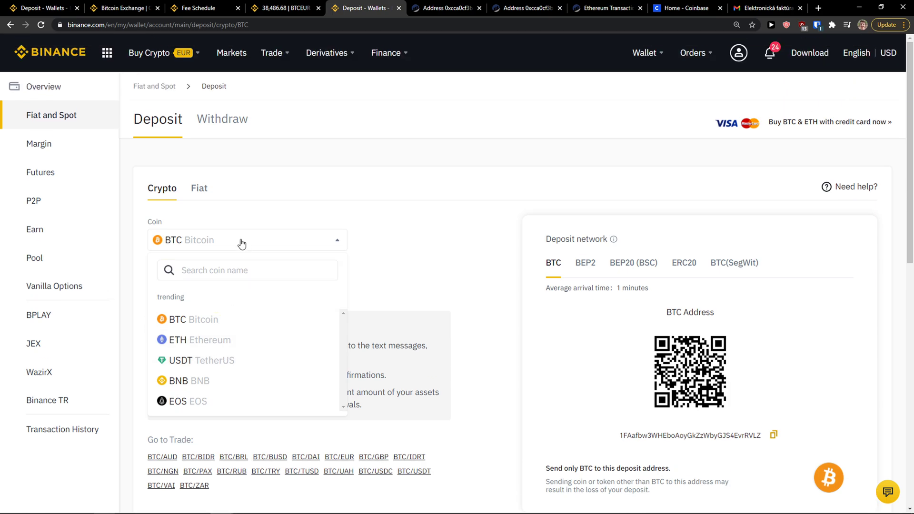
scroll(197, 345, down, 2)
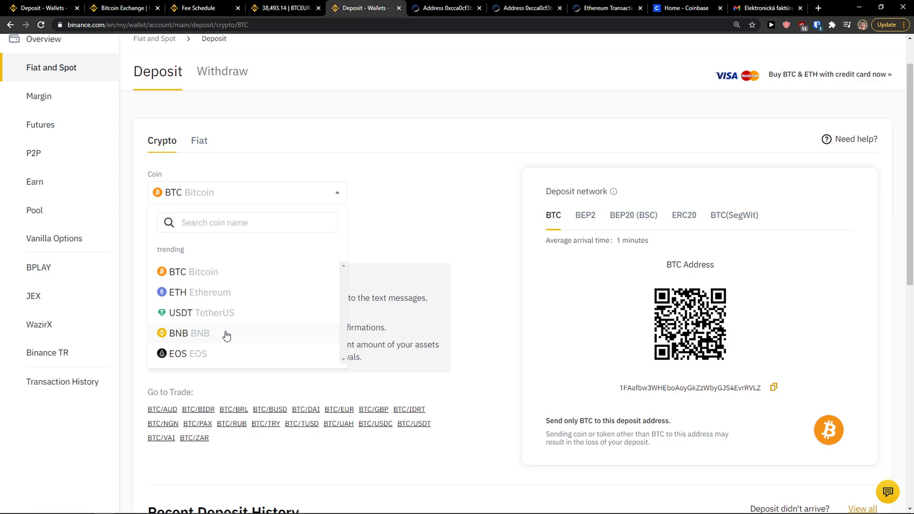
click(226, 277)
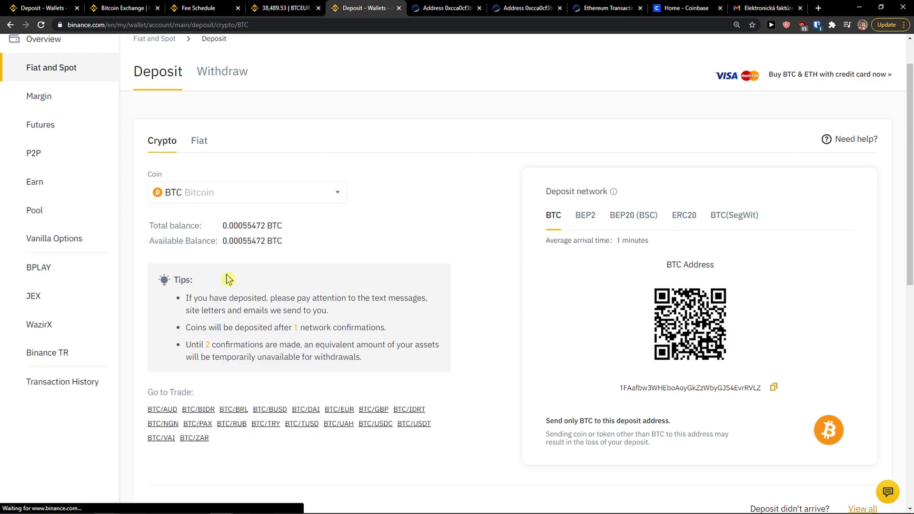
scroll(461, 295, down, 2)
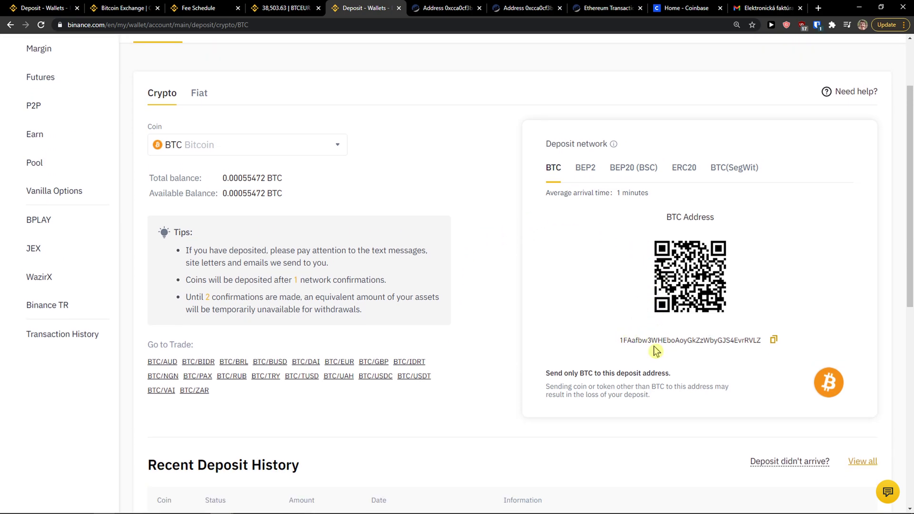
click(773, 341)
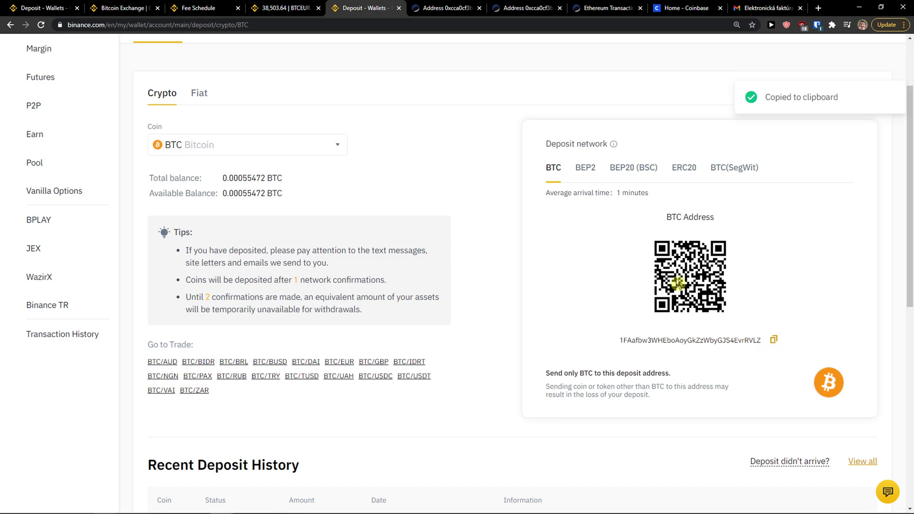
Step: Fill the Coinbase send form with Send all (€53.78) and the pasted BTC address
drag(686, 7, 446, 8)
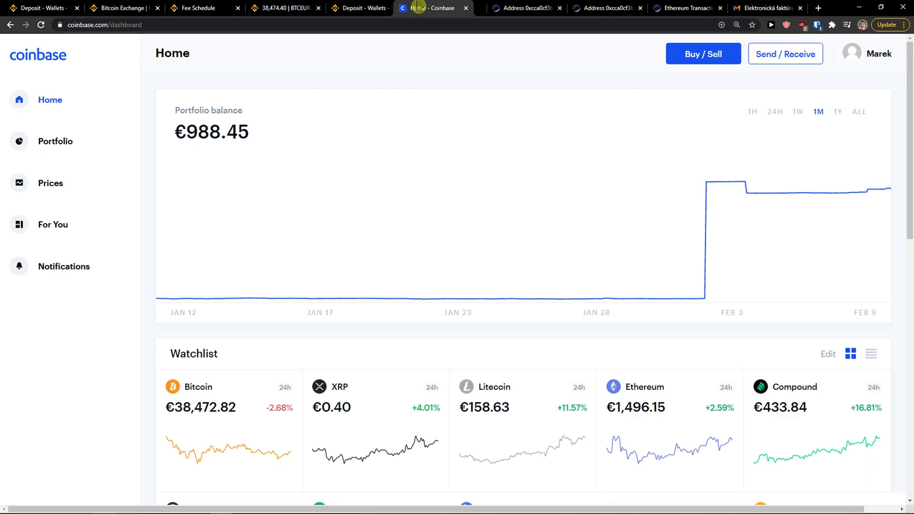
click(785, 55)
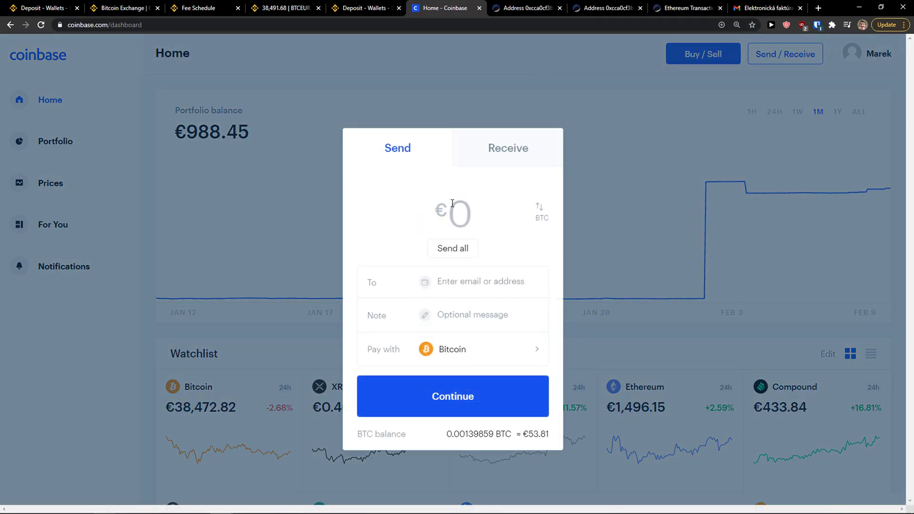
click(450, 249)
click(443, 278)
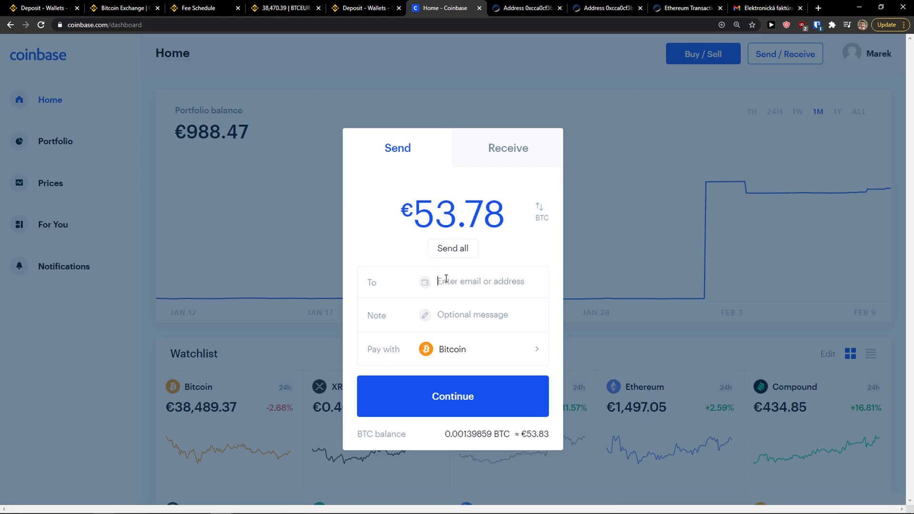
key(ctrl+v)
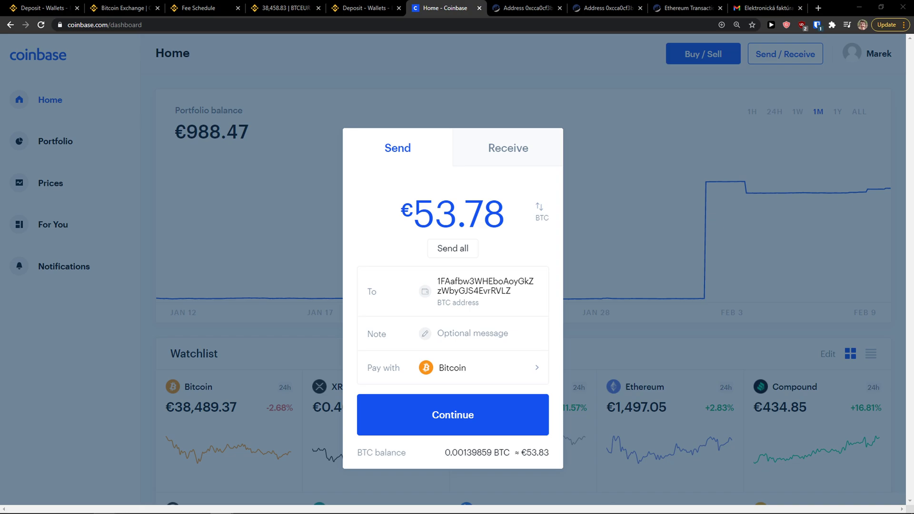
Step: Switch the Binance deposit coin to XLM Stellar Lumens
click(363, 8)
click(246, 145)
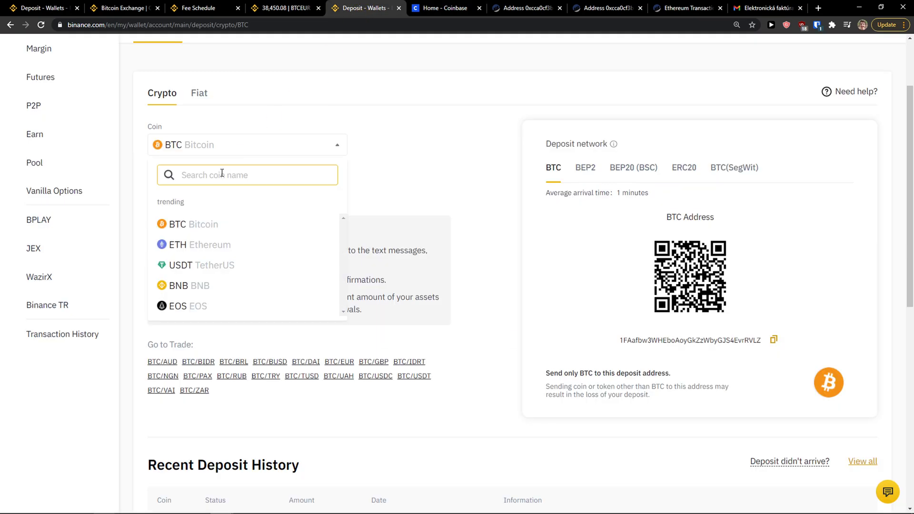
scroll(257, 235, down, 1)
text(s)
scroll(257, 236, up, 2)
key(F11)
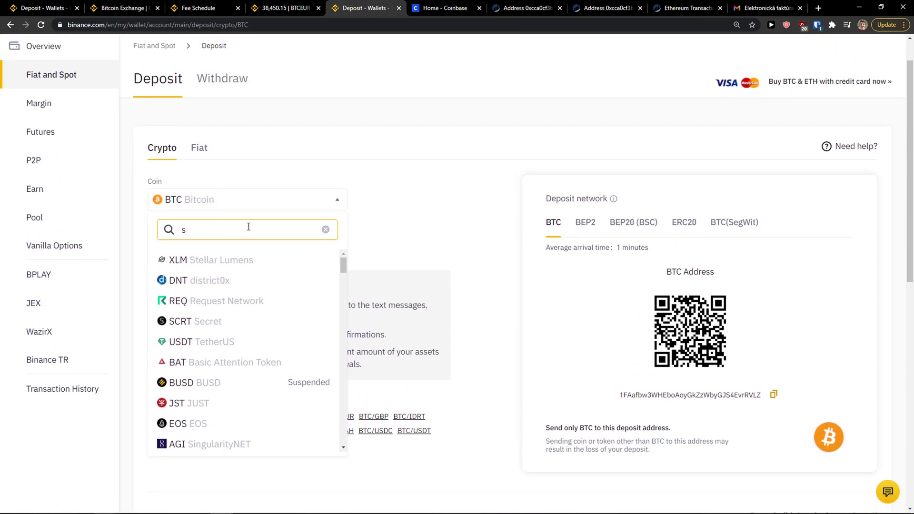
key(BackSpace)
key(F11)
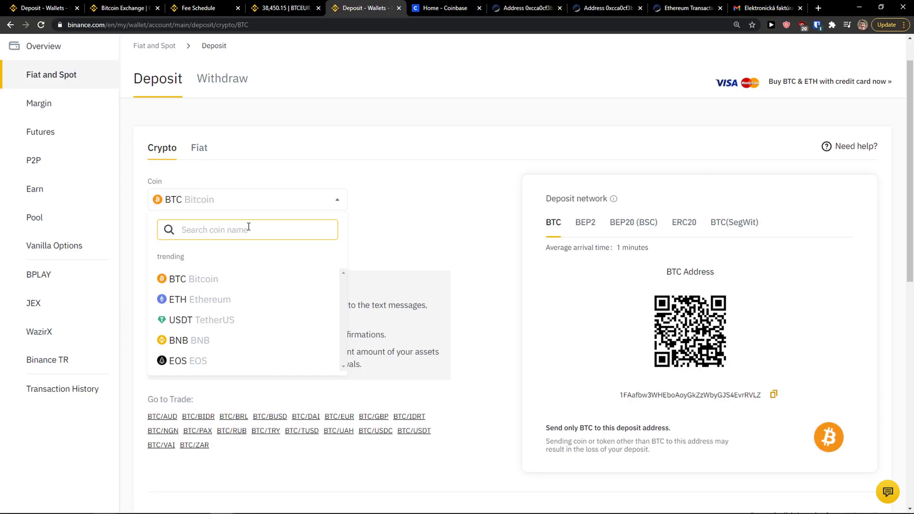
text(xlm)
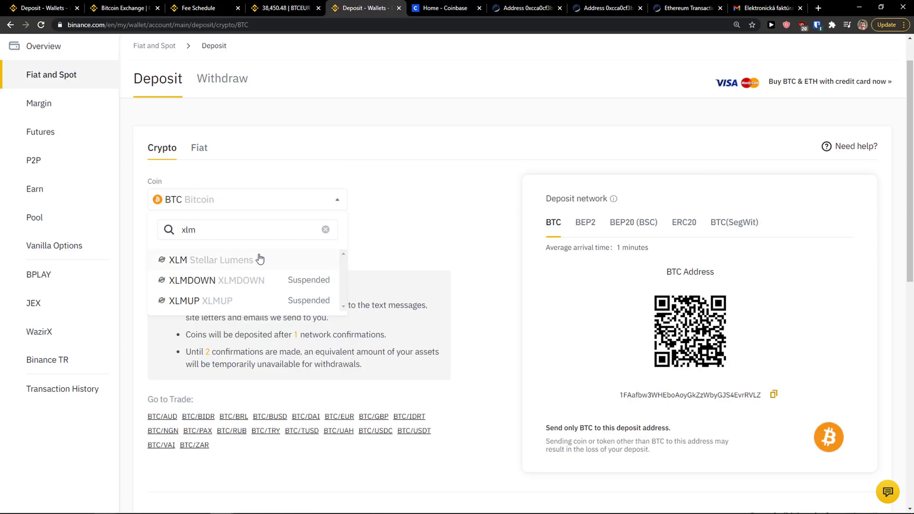
click(259, 260)
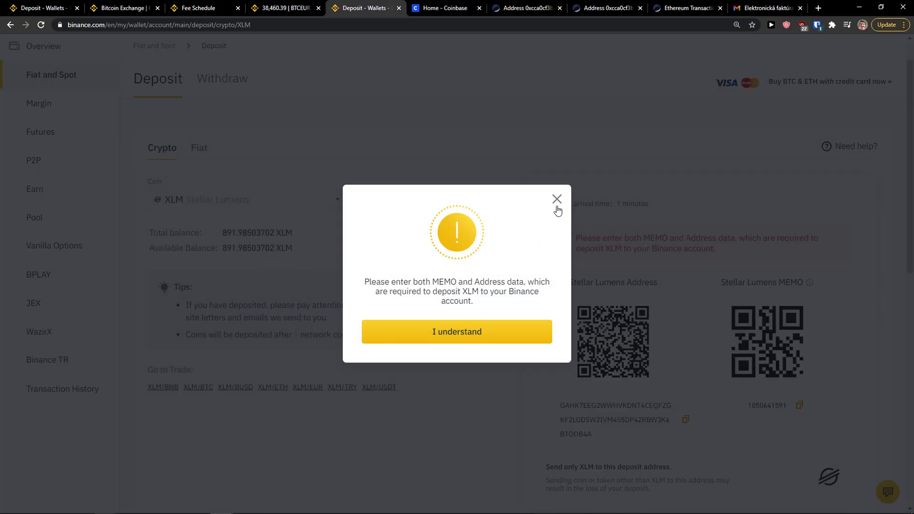
Step: Dismiss the MEMO warning and copy the XLM deposit address
mouse_move(374, 292)
mouse_down()
mouse_move(510, 292)
mouse_move(493, 305)
mouse_up()
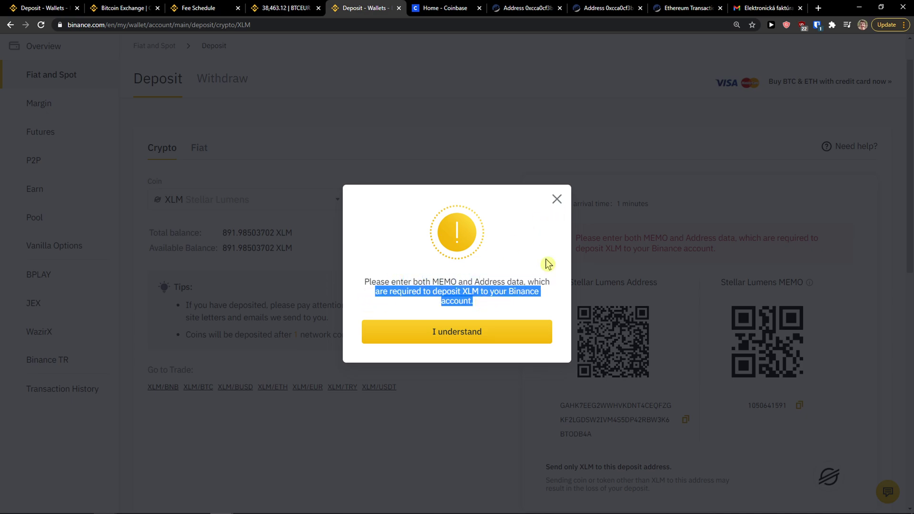
click(557, 199)
scroll(500, 286, down, 1)
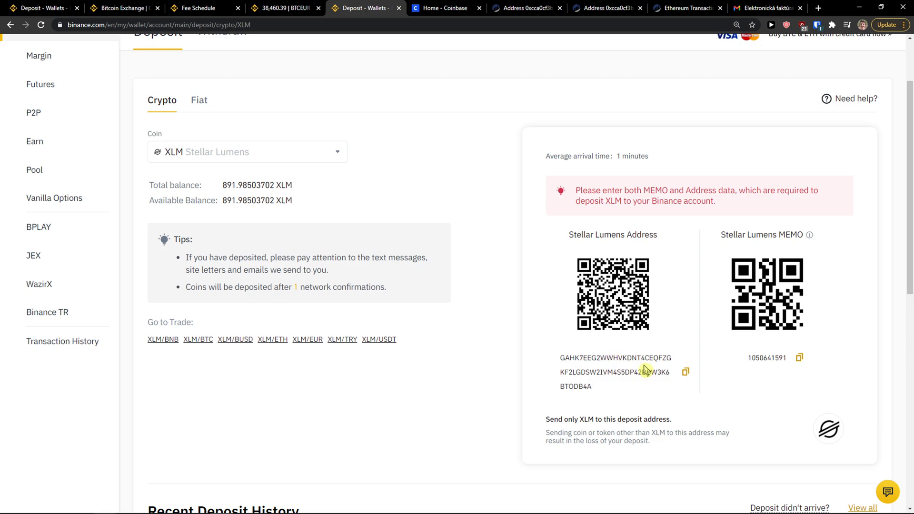
click(685, 373)
drag(644, 191, 709, 191)
click(568, 357)
scroll(428, 285, up, 1)
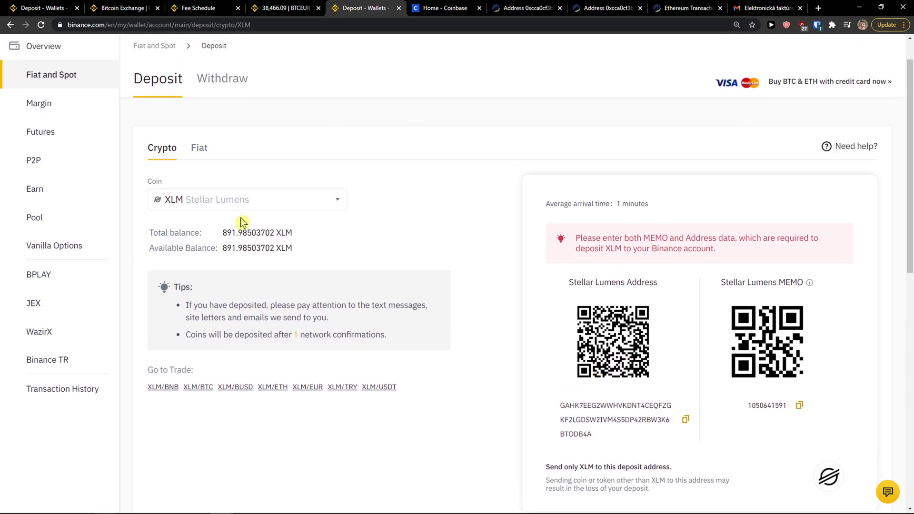
click(241, 199)
Step: Select BAT Basic Attention Token and copy its ERC20 Ethereum deposit address
click(247, 230)
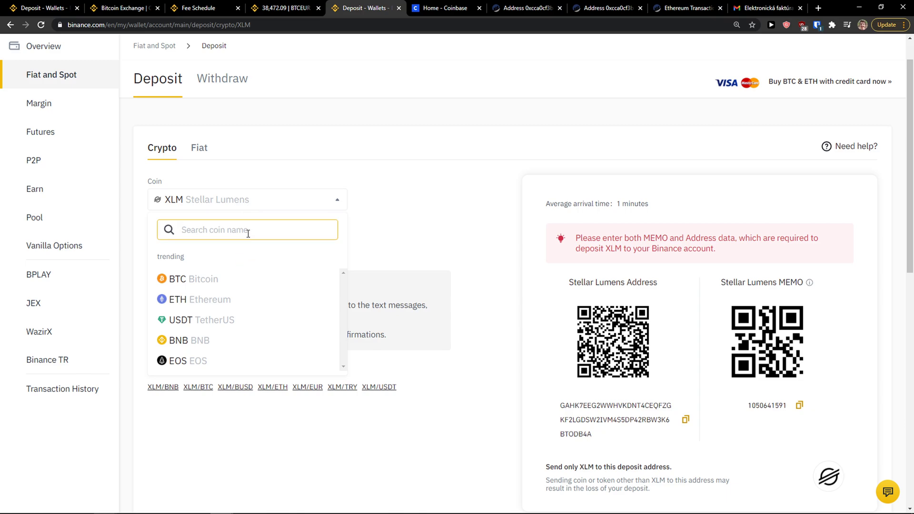
text(bat)
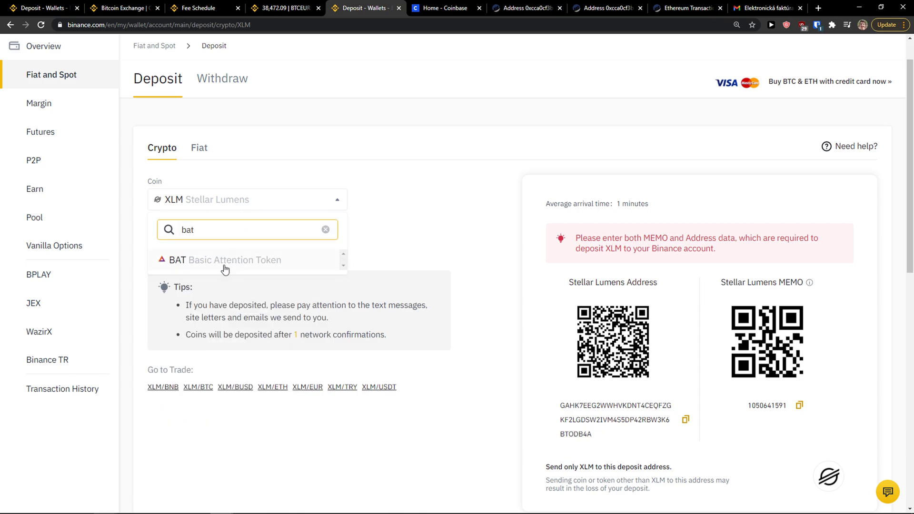
click(224, 265)
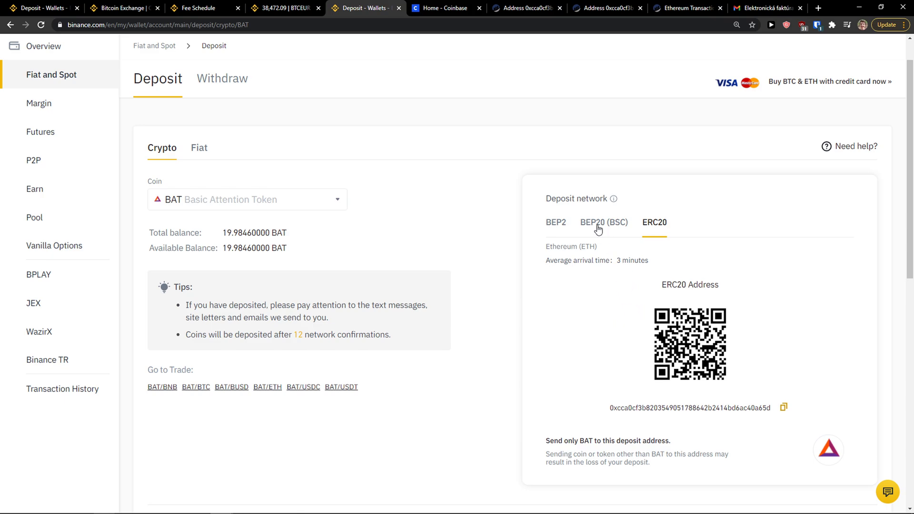
drag(668, 266, 543, 250)
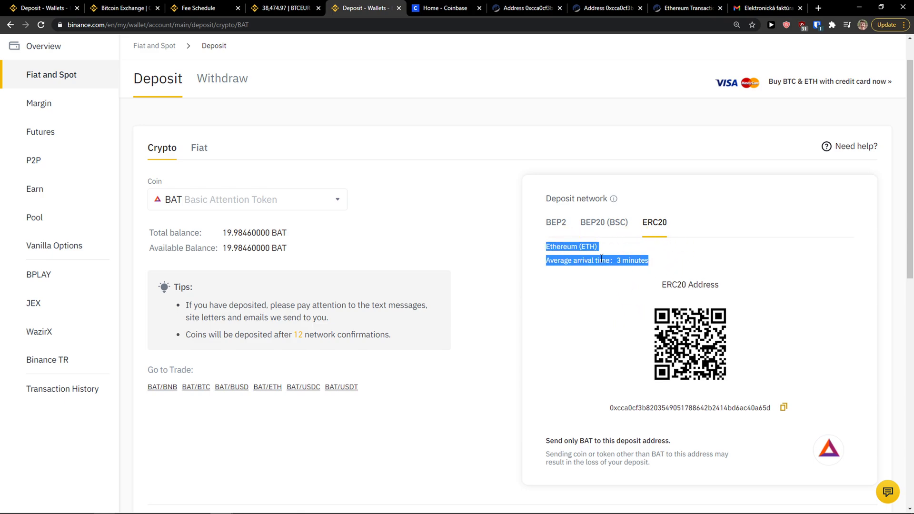
drag(651, 465, 564, 439)
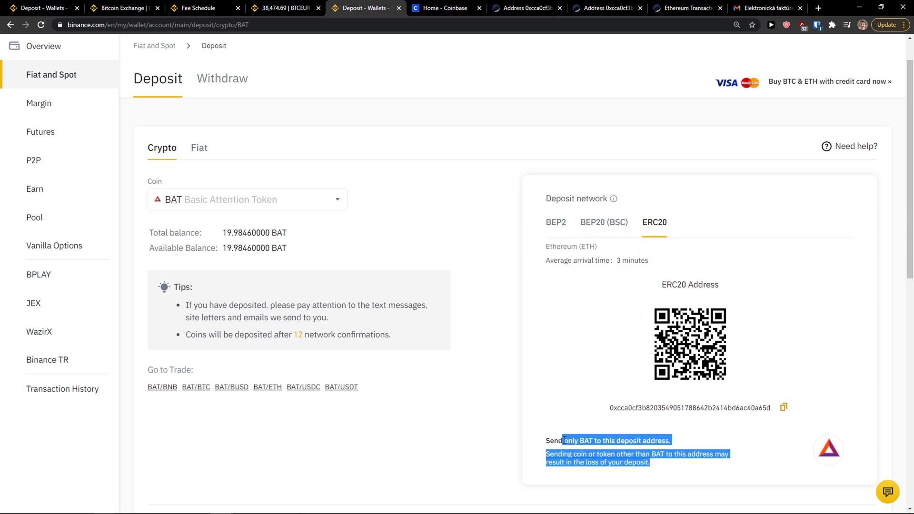
click(664, 461)
click(785, 408)
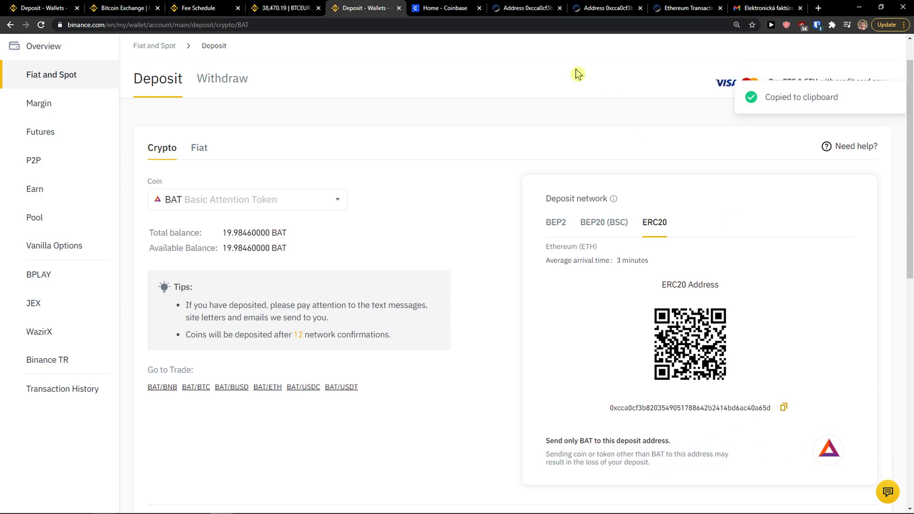
Step: Browse the Pay with accounts unchanged, then paste the BAT Ethereum address over the BTC recipient
click(446, 8)
click(463, 370)
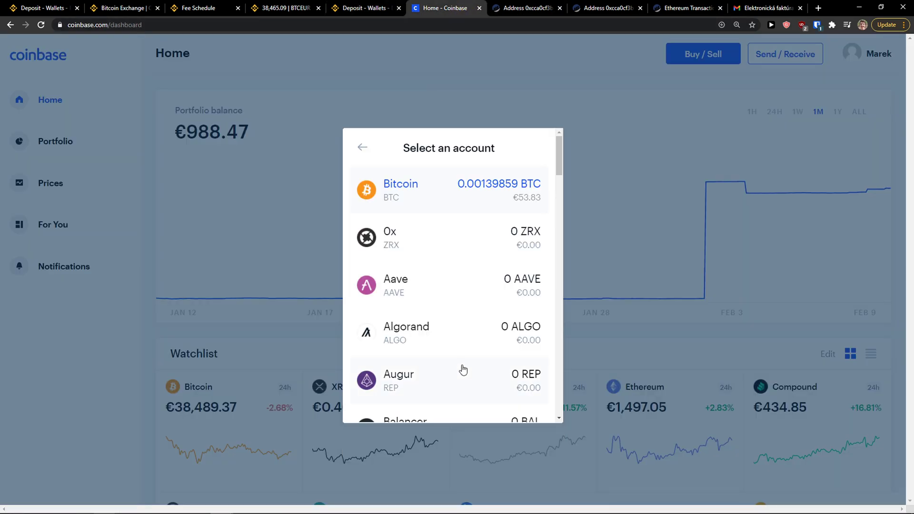
scroll(455, 317, down, 5)
scroll(464, 285, down, 5)
scroll(471, 271, down, 5)
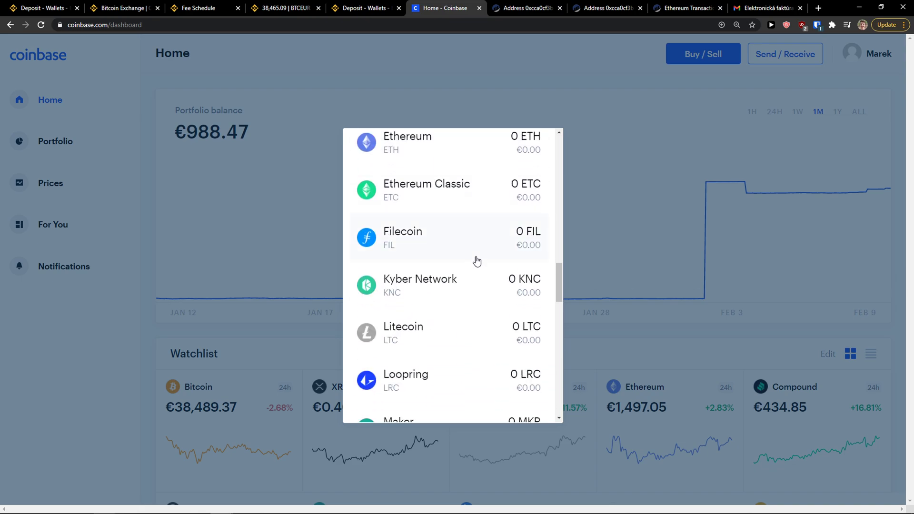
scroll(478, 258, down, 5)
scroll(478, 257, down, 5)
scroll(480, 257, down, 2)
scroll(482, 258, down, 3)
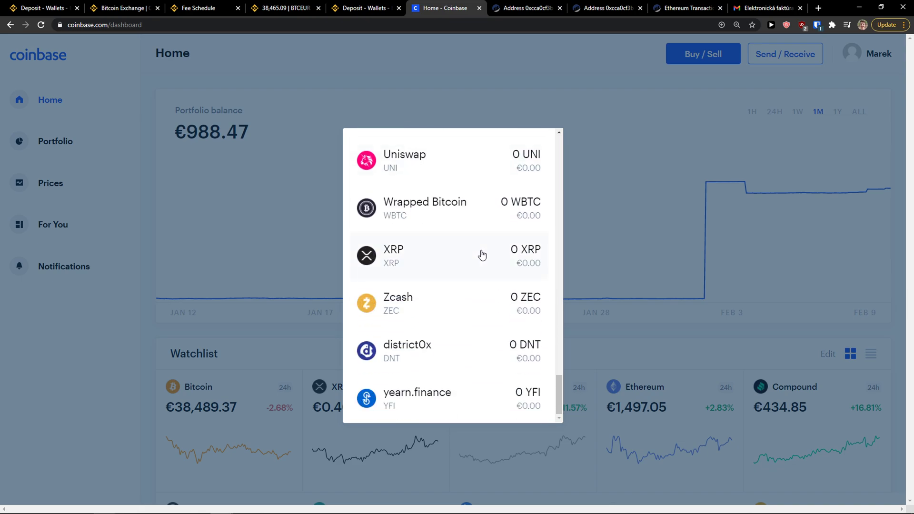
scroll(484, 256, up, 4)
scroll(483, 257, up, 5)
scroll(486, 257, up, 5)
scroll(489, 258, up, 5)
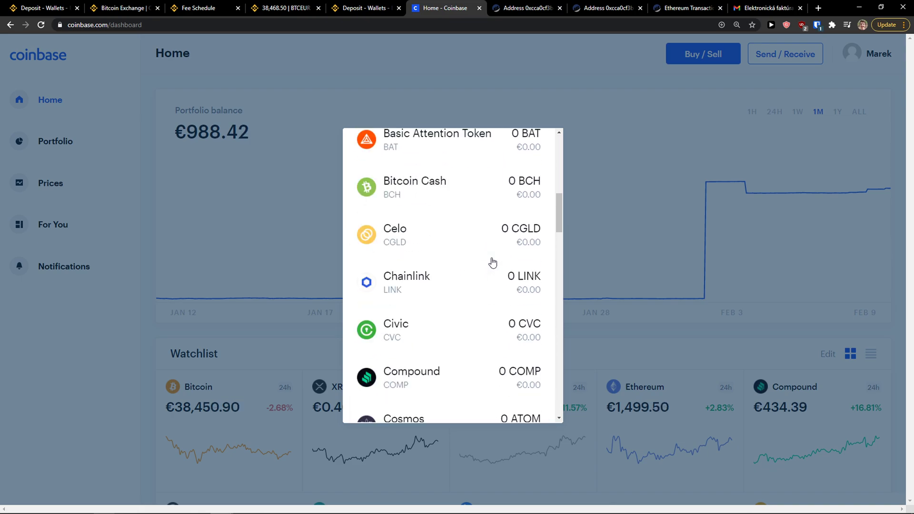
scroll(494, 262, up, 5)
scroll(493, 261, up, 3)
click(362, 147)
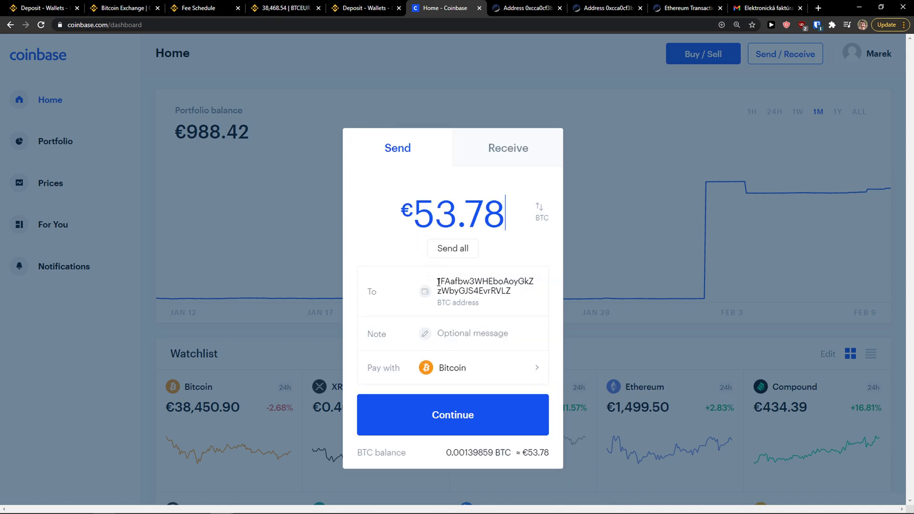
drag(437, 281, 454, 289)
key(ctrl+v)
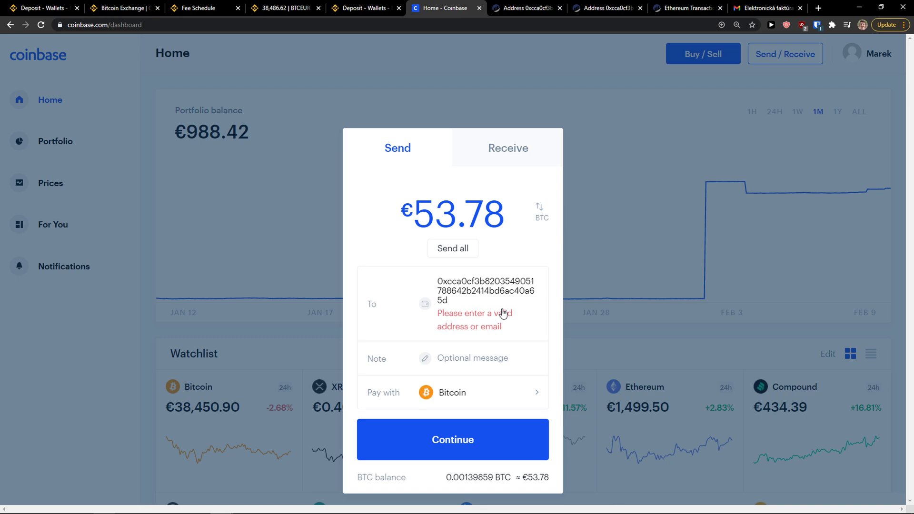
mouse_move(458, 504)
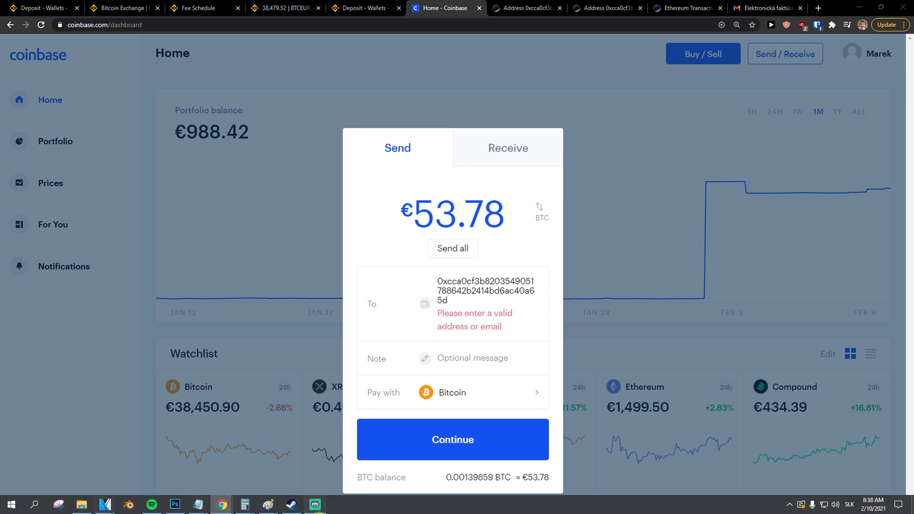
Step: Return to Binance and open the wallet Overview from the home page
click(364, 8)
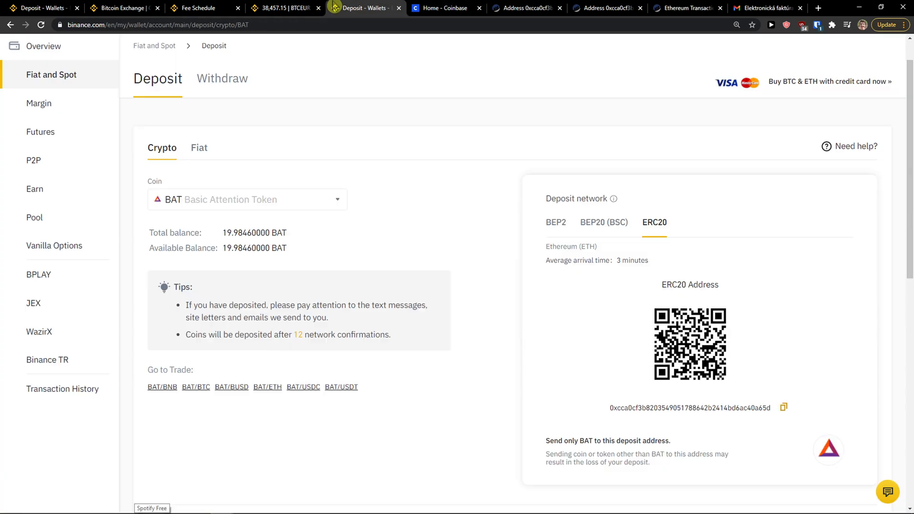
scroll(214, 153, up, 2)
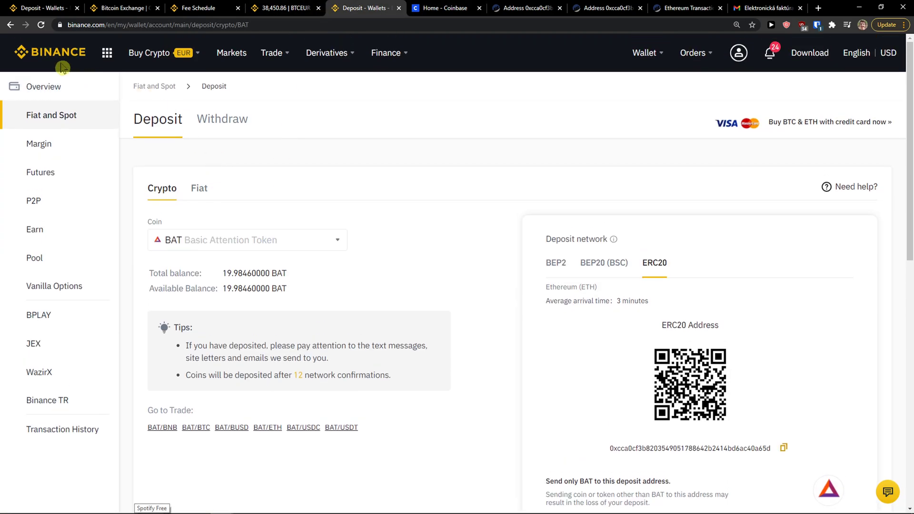
click(58, 56)
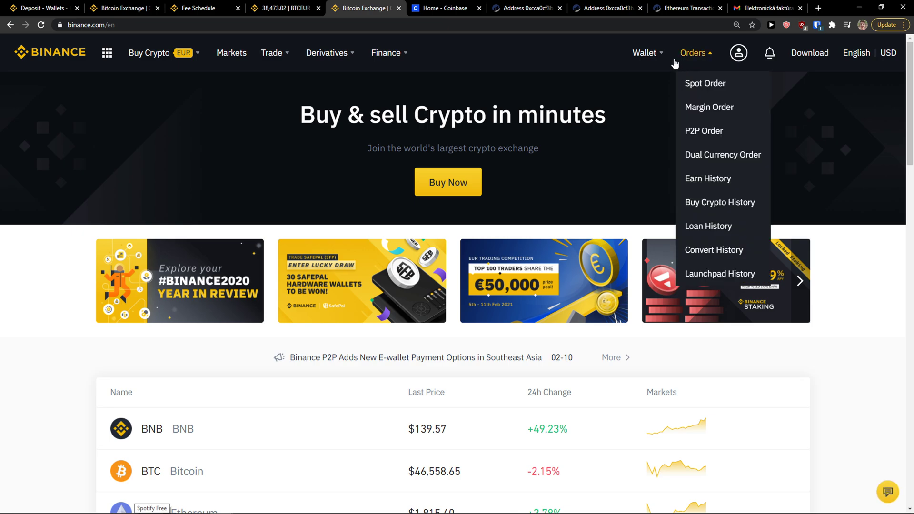
click(654, 83)
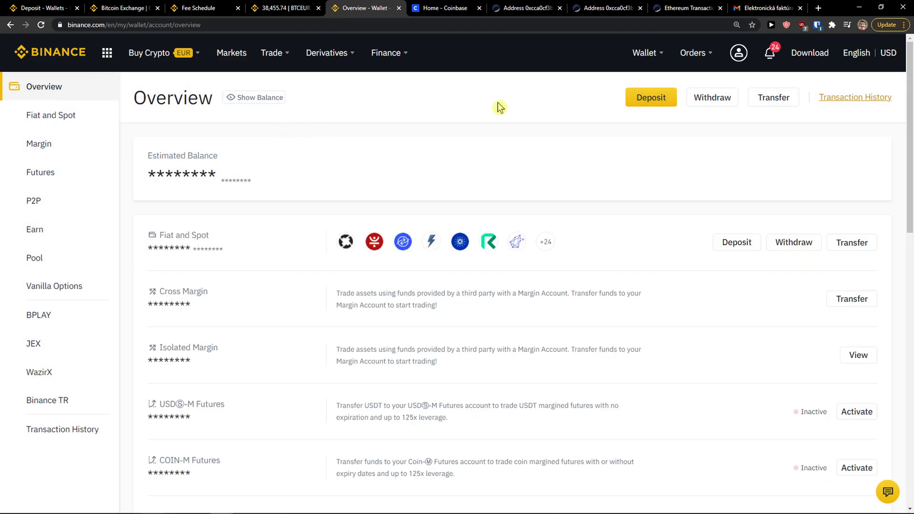
Step: Start a new crypto deposit in Binance with BTC Bitcoin as the coin
click(650, 98)
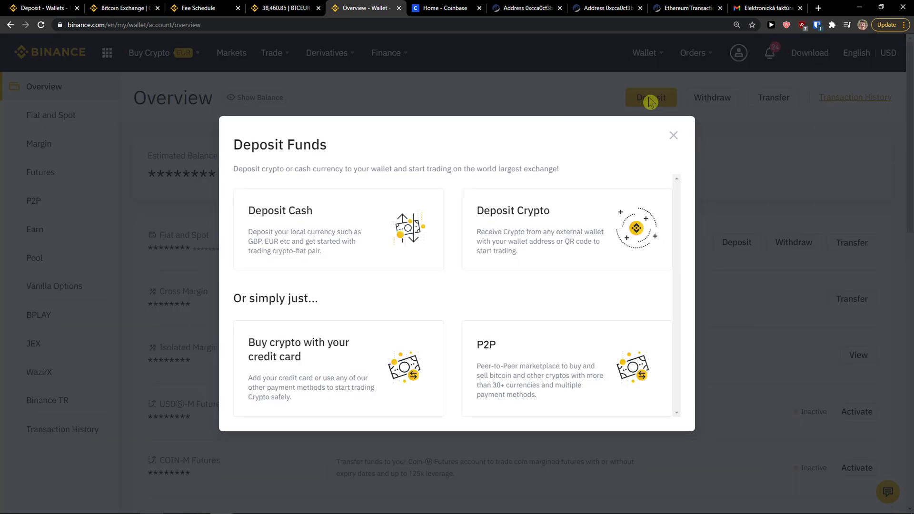
click(529, 246)
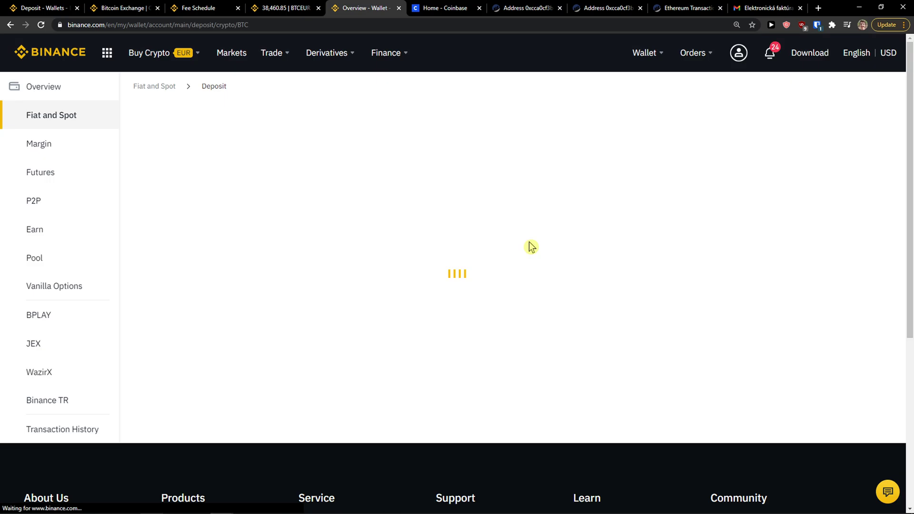
scroll(625, 229, down, 1)
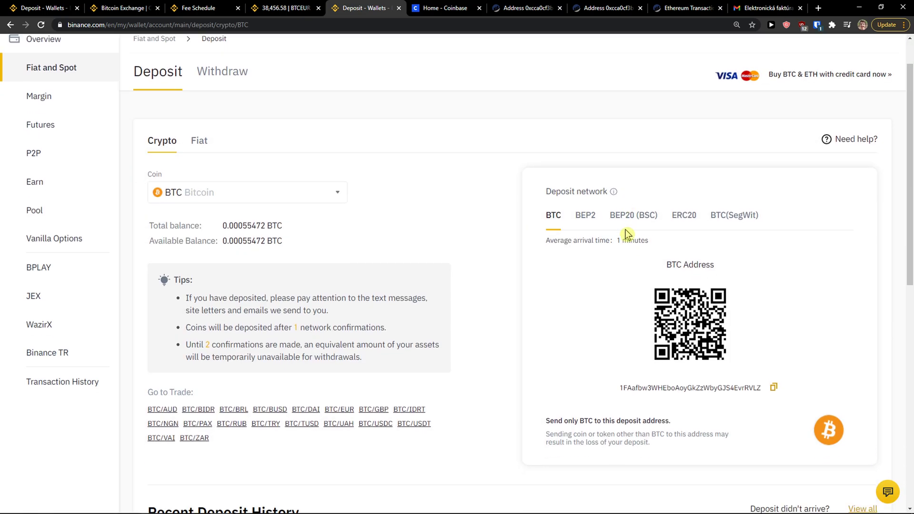
scroll(626, 229, up, 1)
click(314, 243)
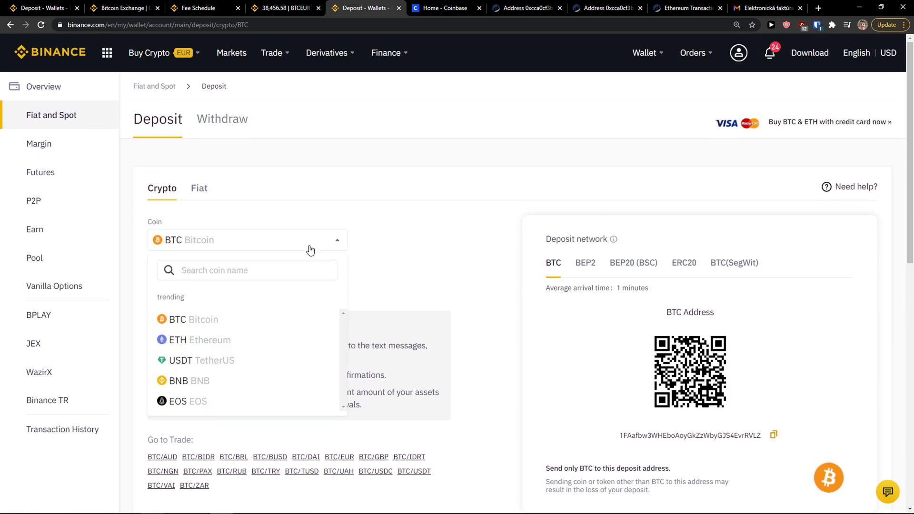
click(267, 319)
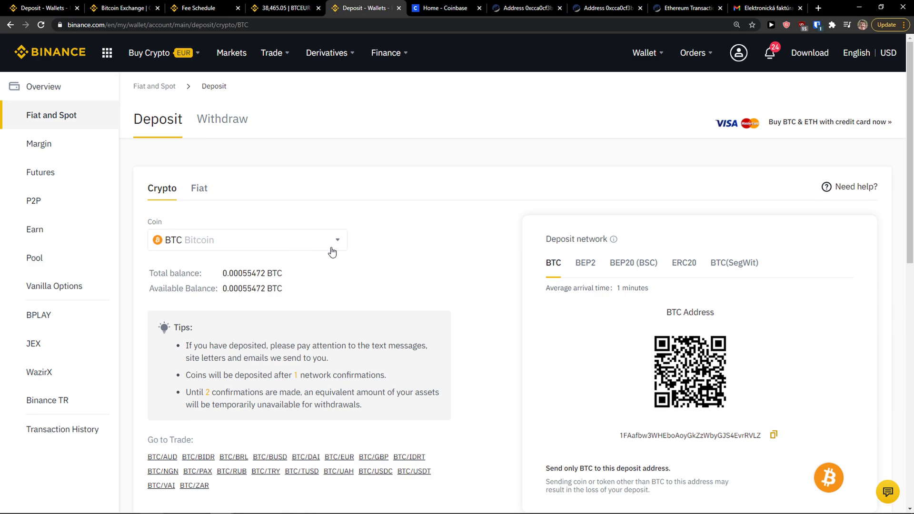
scroll(643, 286, down, 3)
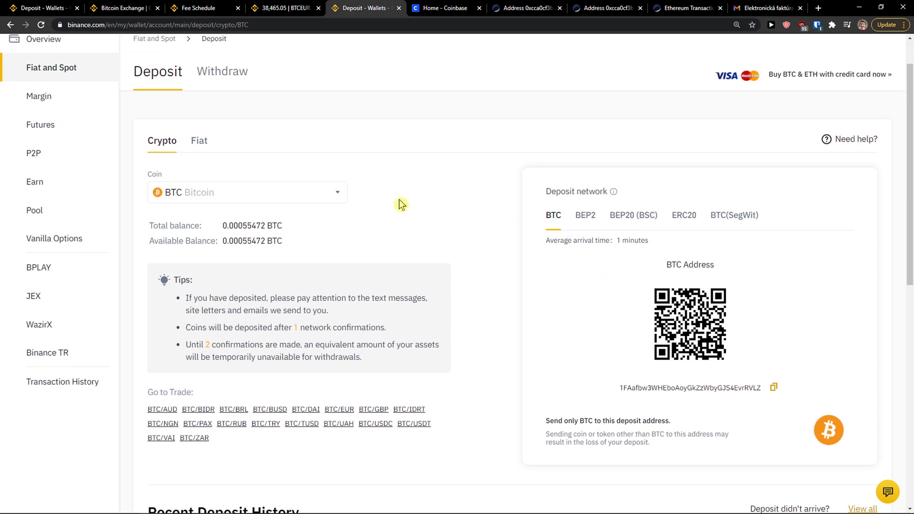
Step: Choose ETH Ethereum as the deposit coin and copy its ERC20 address
click(293, 192)
double_click(201, 192)
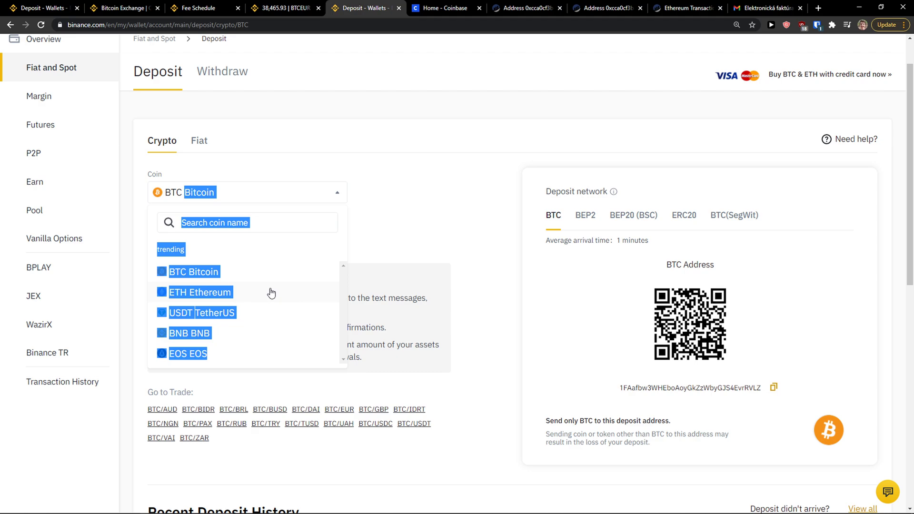
click(200, 292)
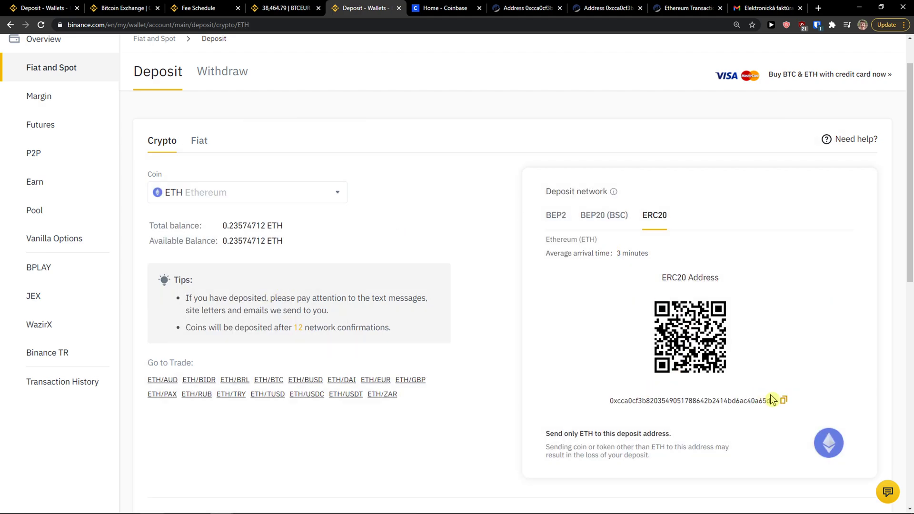
scroll(772, 401, down, 1)
click(784, 354)
double_click(753, 352)
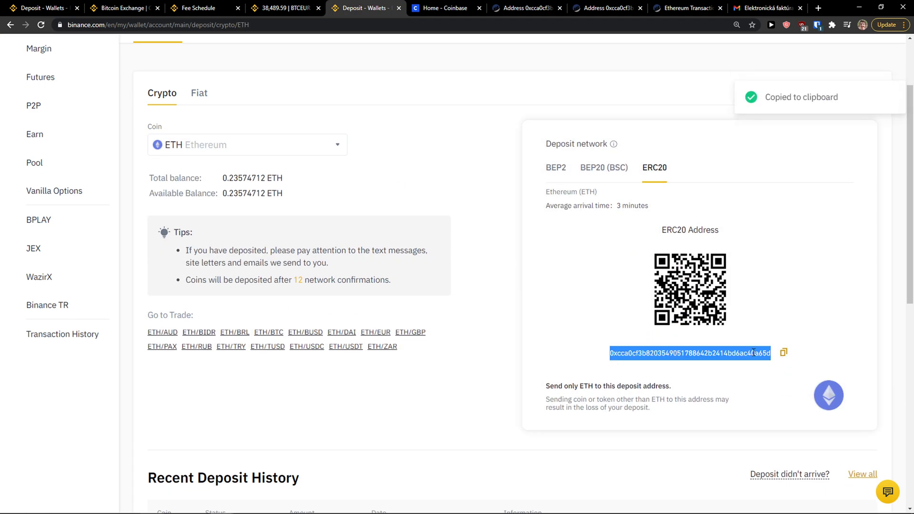
click(783, 353)
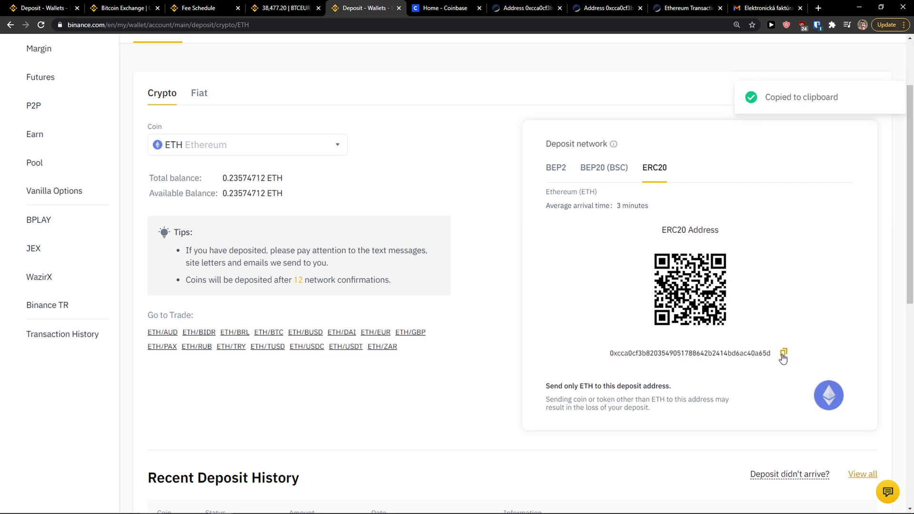
Step: Pay with the Ethereum account and paste the Binance ETH address as recipient
click(445, 8)
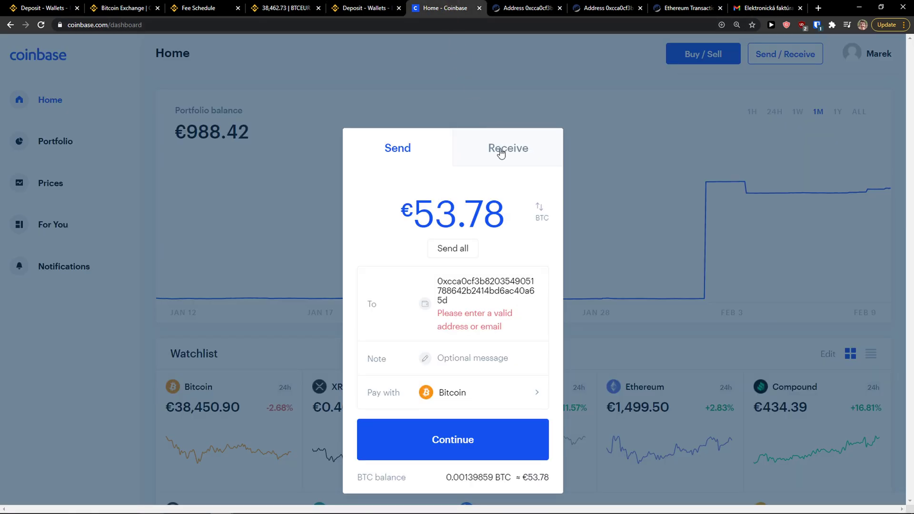
click(440, 393)
scroll(449, 267, down, 3)
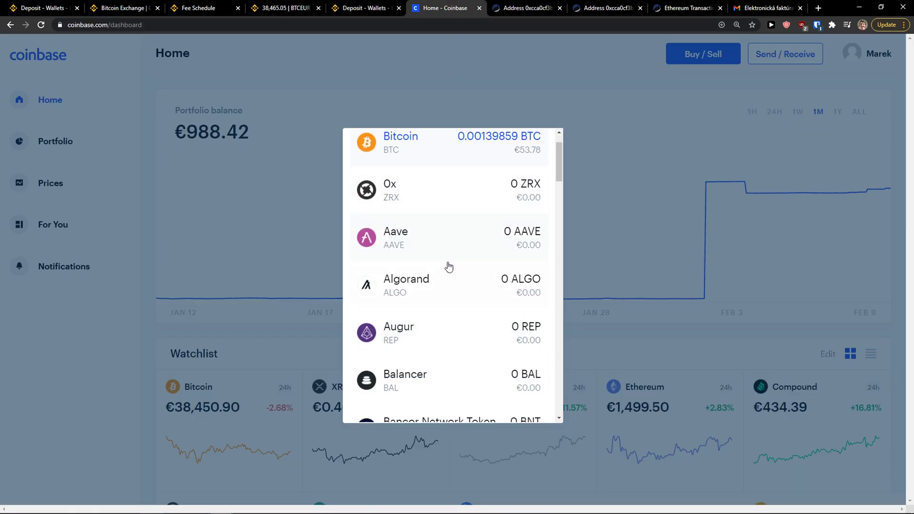
scroll(449, 267, down, 3)
scroll(429, 236, up, 6)
scroll(425, 239, down, 4)
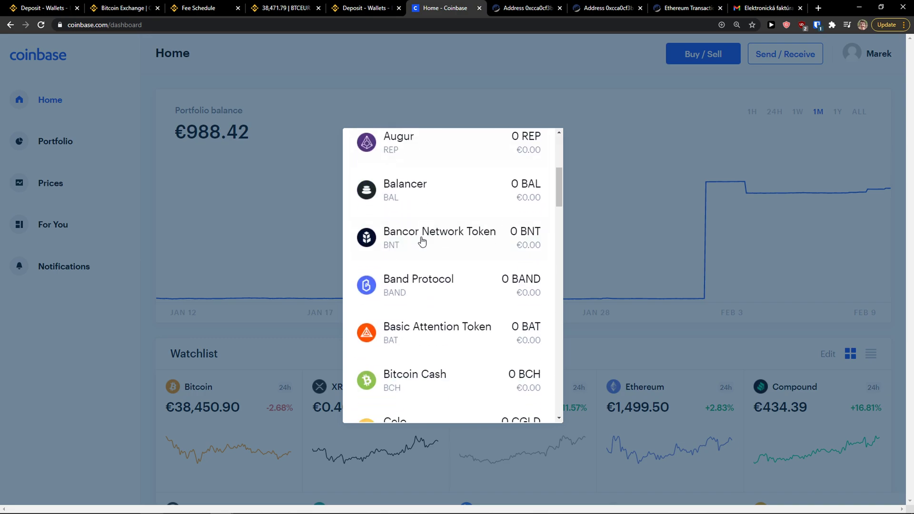
scroll(422, 242, down, 2)
scroll(422, 243, down, 4)
scroll(422, 243, down, 2)
scroll(432, 254, up, 2)
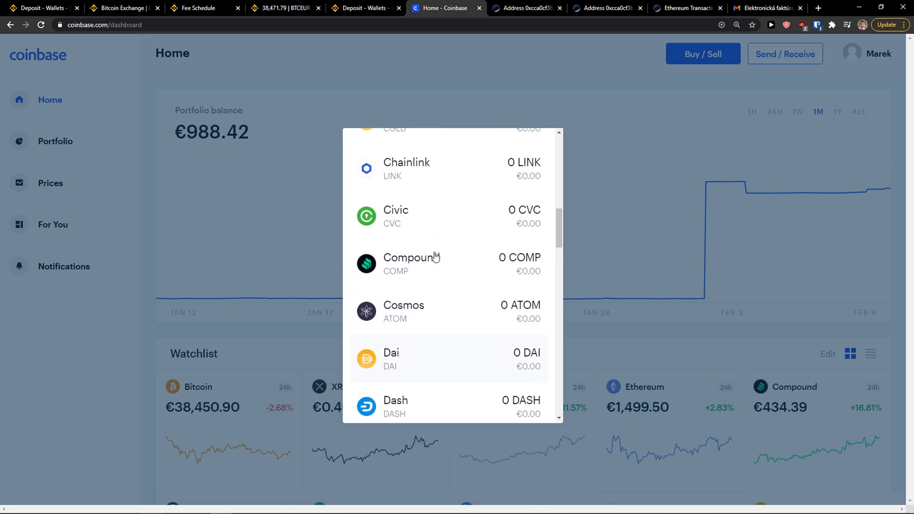
scroll(440, 263, up, 1)
scroll(440, 263, up, 2)
scroll(440, 263, up, 2)
scroll(440, 263, up, 2)
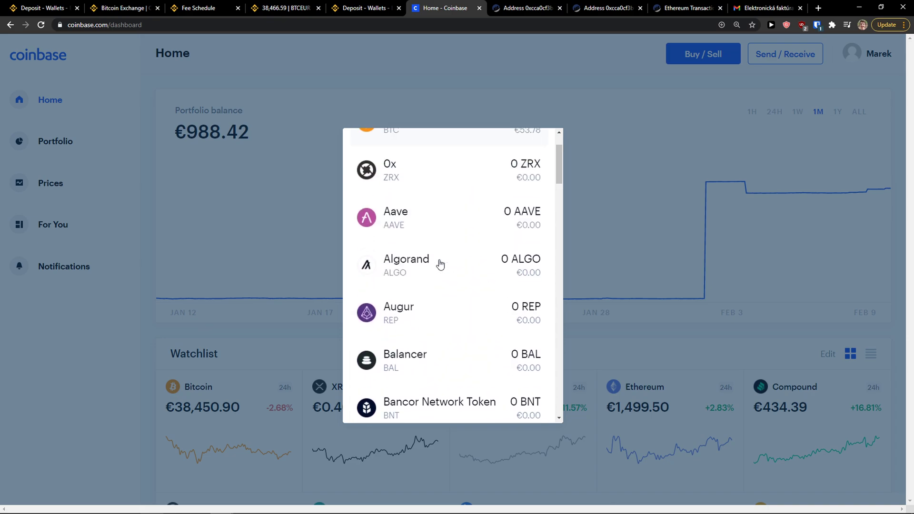
scroll(441, 264, up, 2)
scroll(440, 266, down, 3)
scroll(440, 266, down, 2)
scroll(440, 267, down, 2)
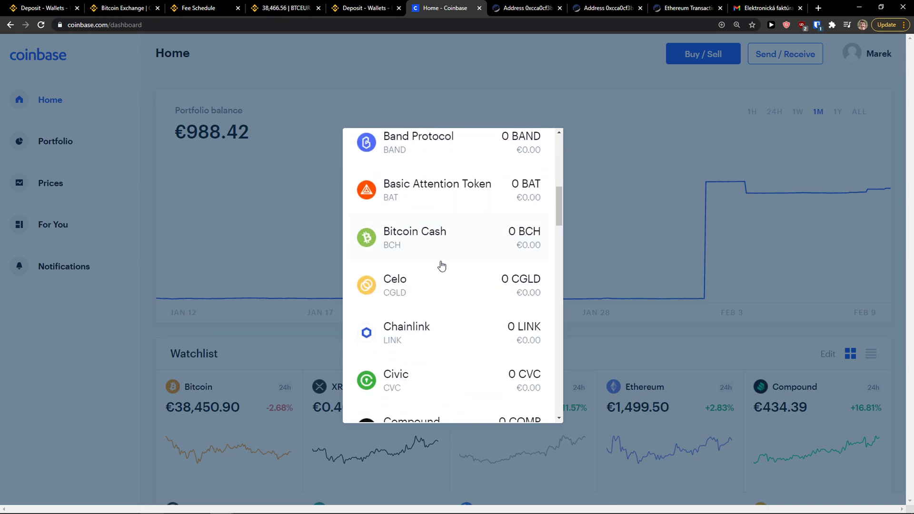
scroll(441, 266, down, 2)
scroll(441, 267, down, 3)
scroll(441, 266, down, 3)
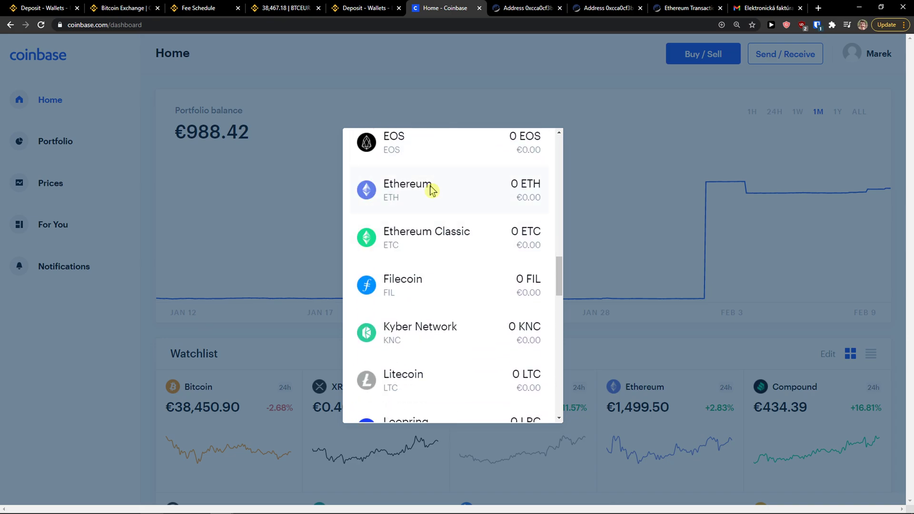
click(430, 185)
click(452, 291)
key(ctrl+v)
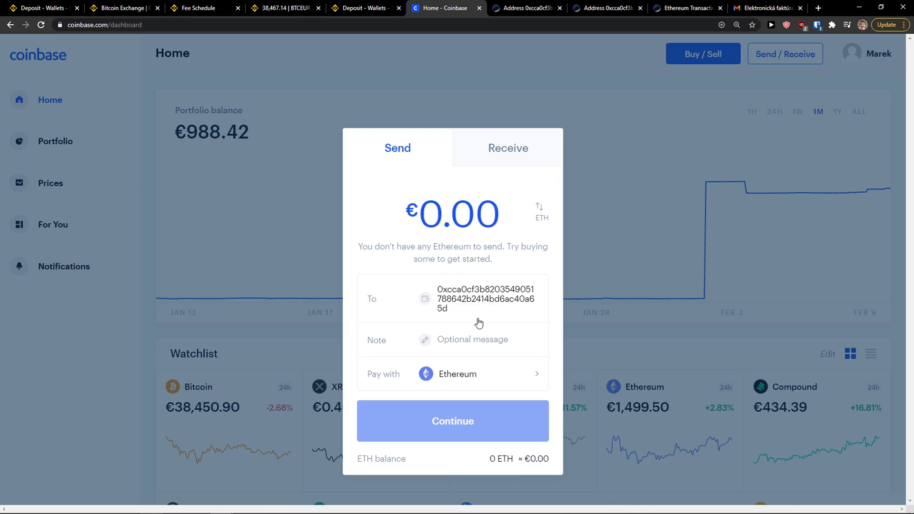